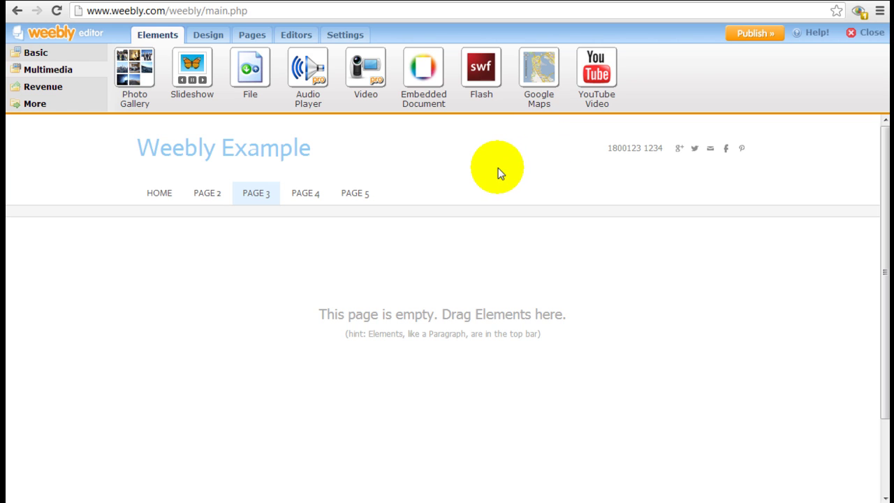
Place a two-column Multiple Columns layout from the Basic elements onto the empty Page 3
left_click(61, 56)
left_click(55, 74)
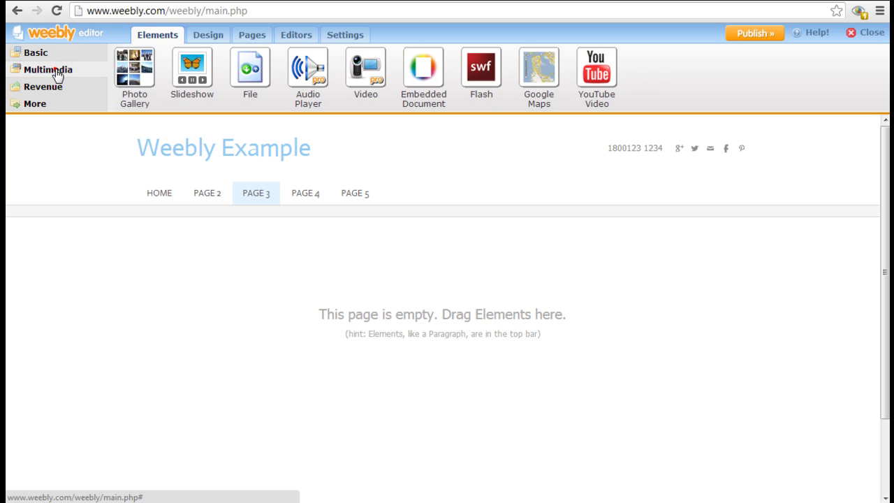
left_click_drag(133, 72, 304, 299)
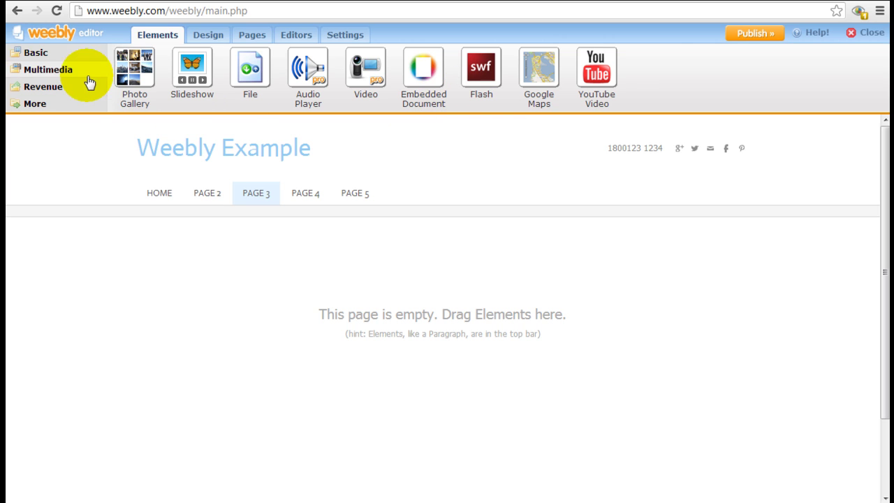
left_click(79, 54)
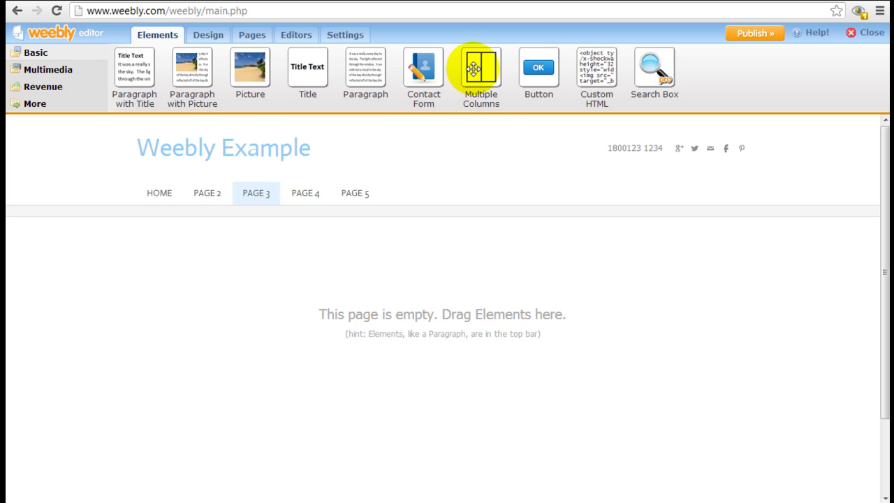
left_click_drag(475, 67, 460, 291)
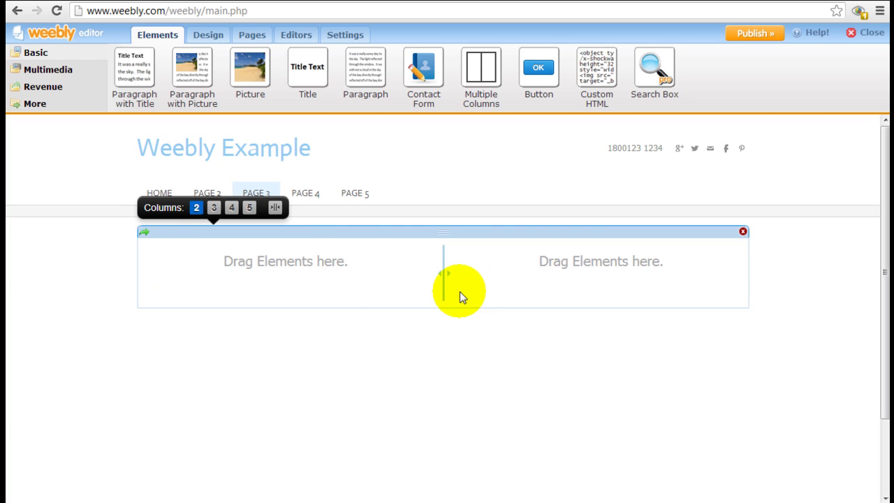
left_click(59, 69)
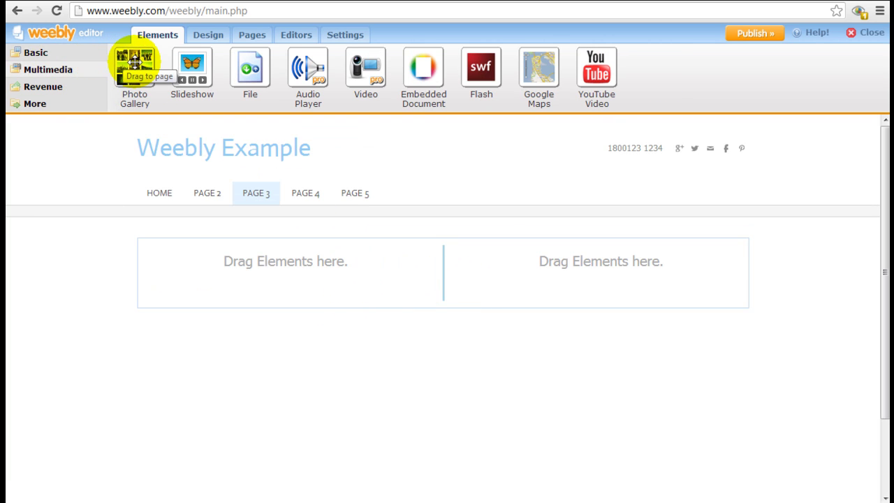
mouse_move(442, 267)
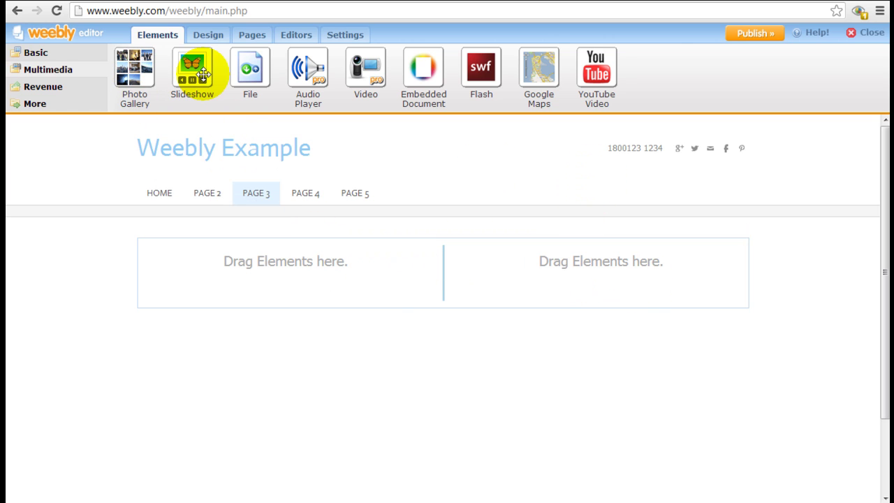
Drop a Slideshow into the left column and give it the Thumbnails on Bottom style
left_click_drag(192, 91, 259, 282)
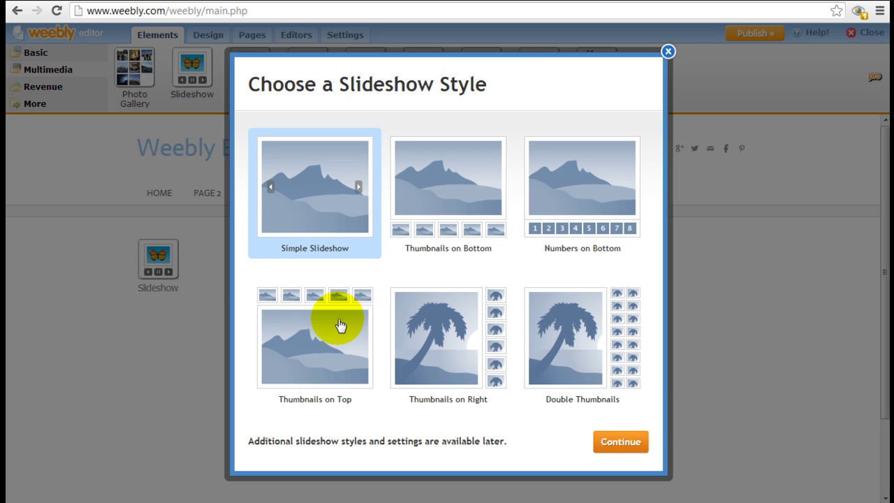
left_click(448, 185)
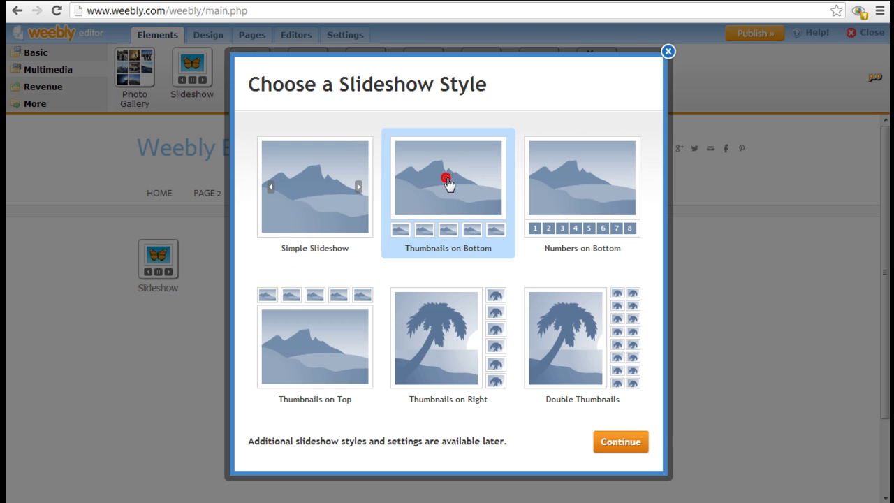
left_click(621, 447)
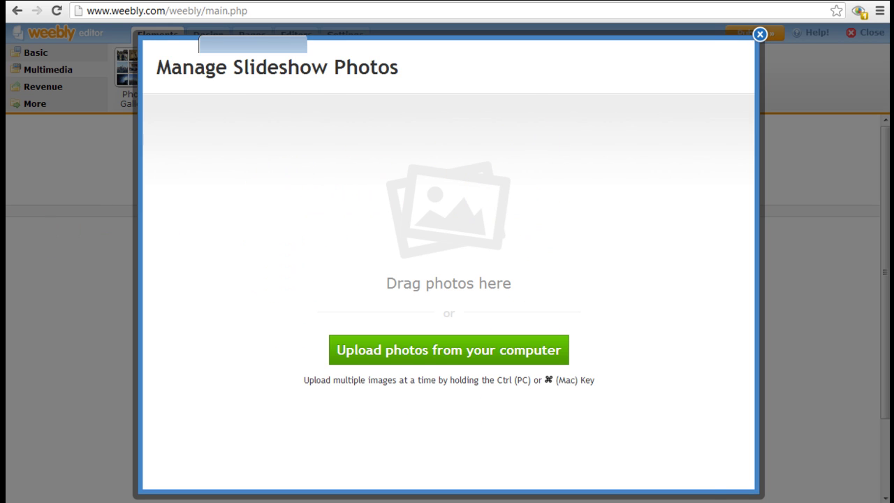
Upload six photos, cara-barer_book-story-2 through chair1, into the slideshow
left_click(449, 350)
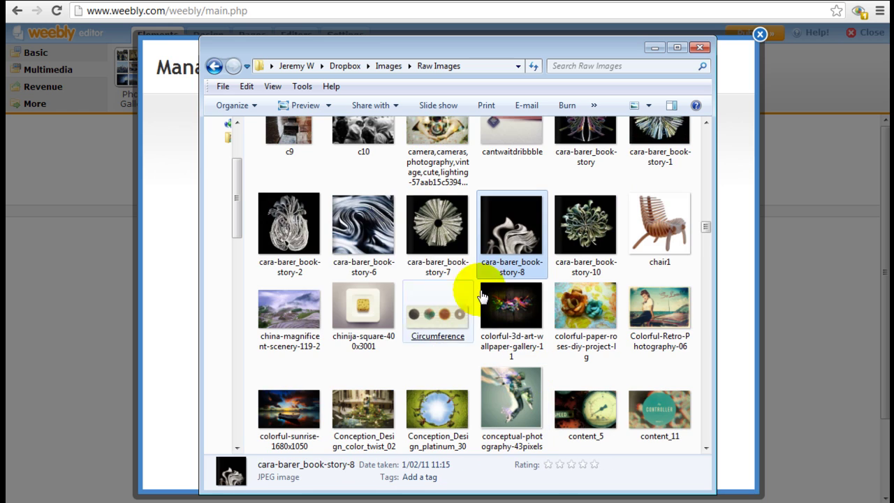
left_click(289, 230)
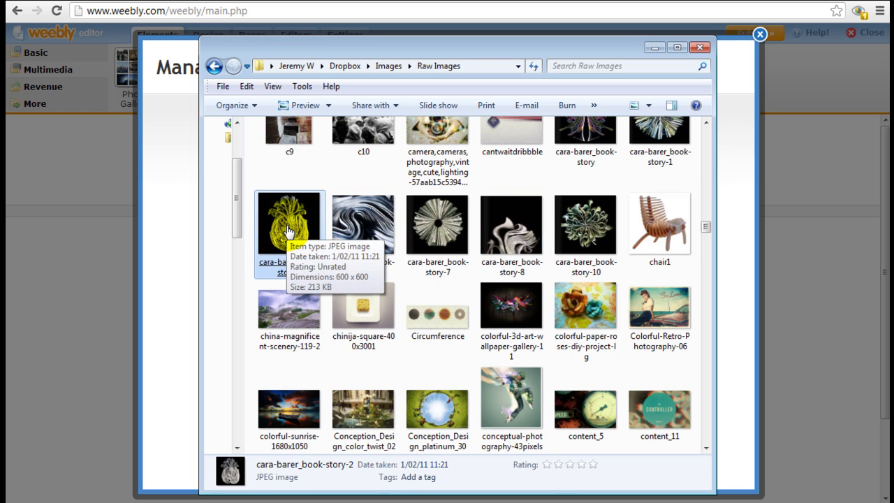
left_click(657, 231, "shift")
left_click_drag(440, 231, 475, 200)
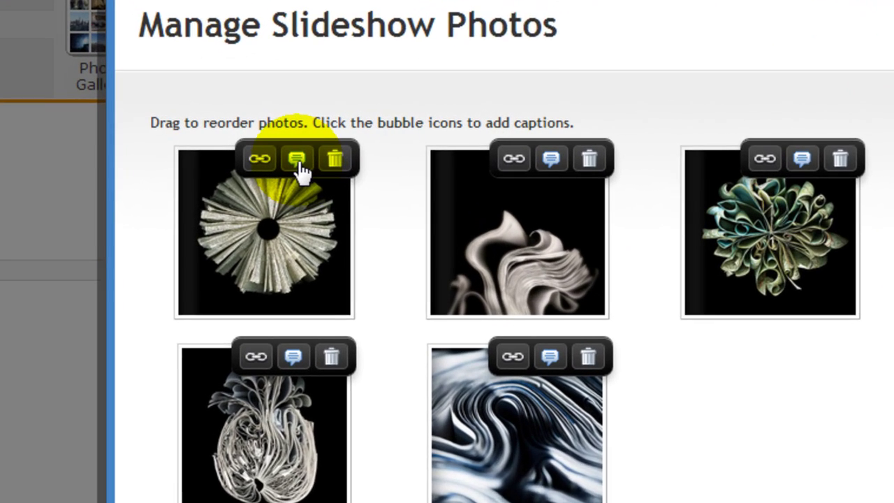
Caption the first photo 'Decoration' and delete the swirling blue-and-white photo
left_click(249, 147)
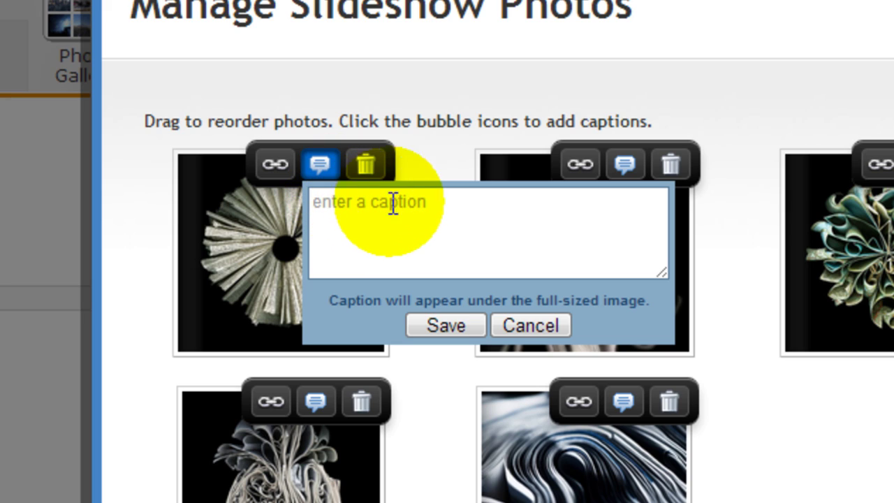
left_click(415, 200)
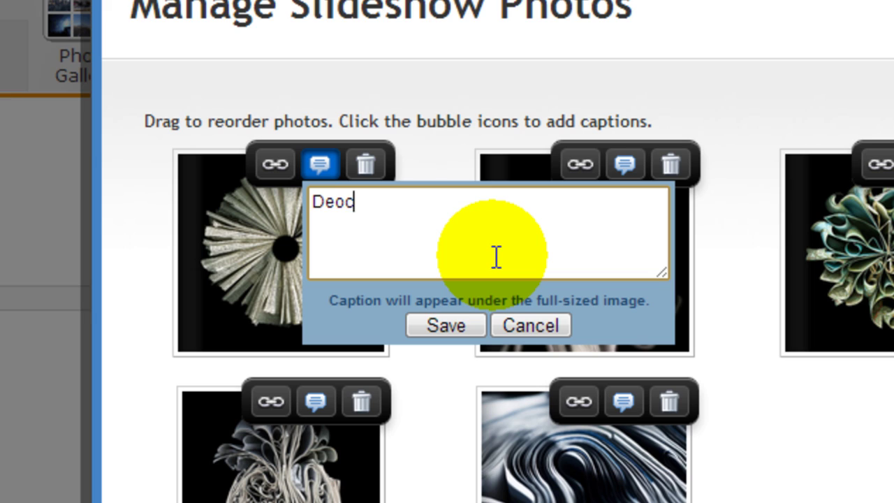
type("Decoration")
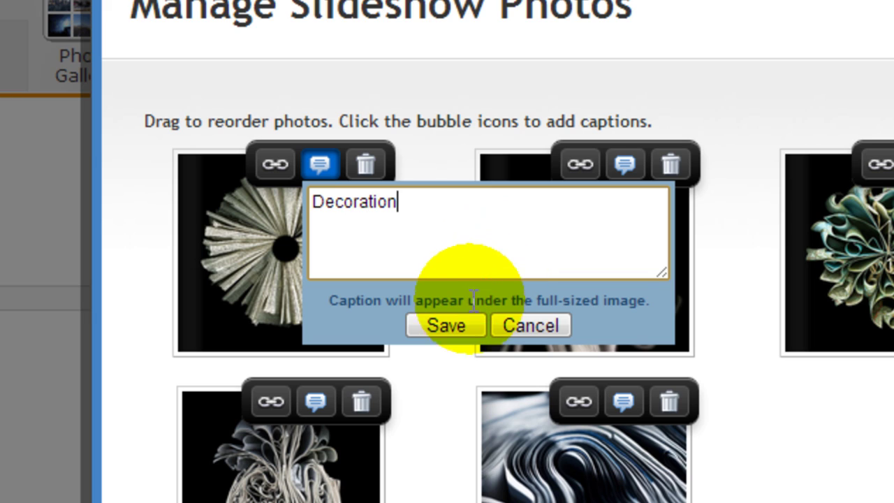
left_click(447, 325)
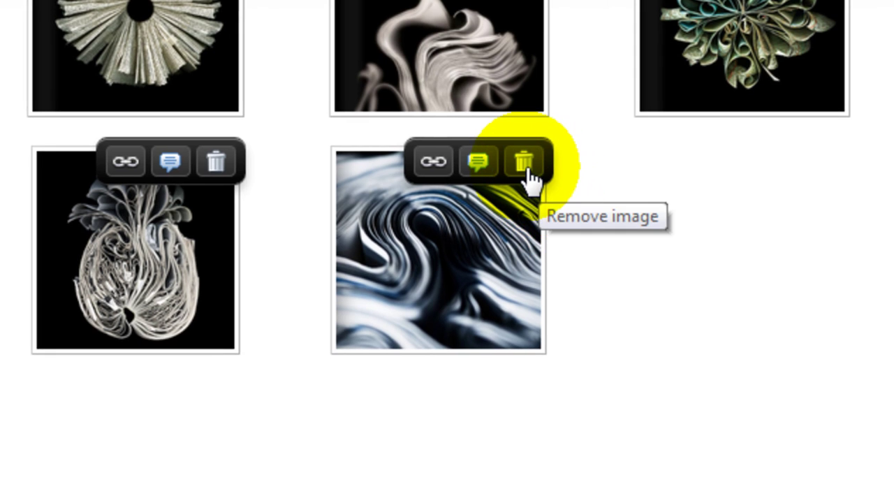
left_click(525, 164)
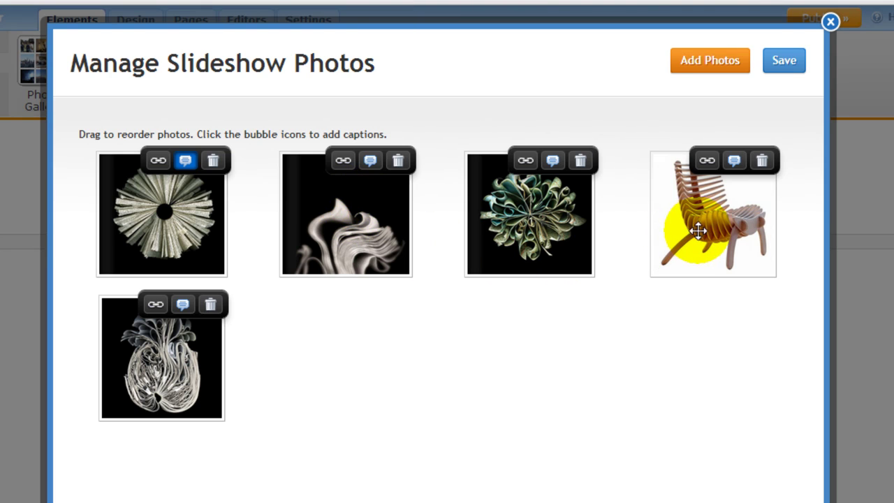
Dismiss the chair photo's link settings without adding any link
left_click(707, 161)
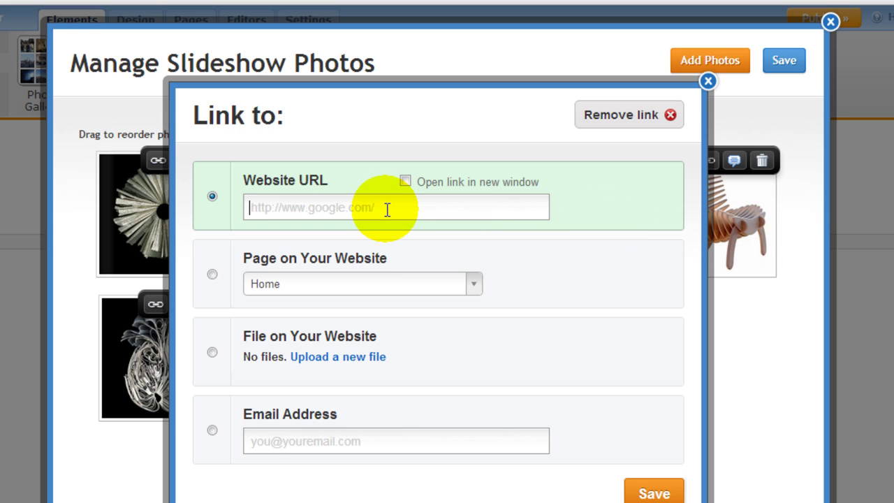
left_click(641, 496)
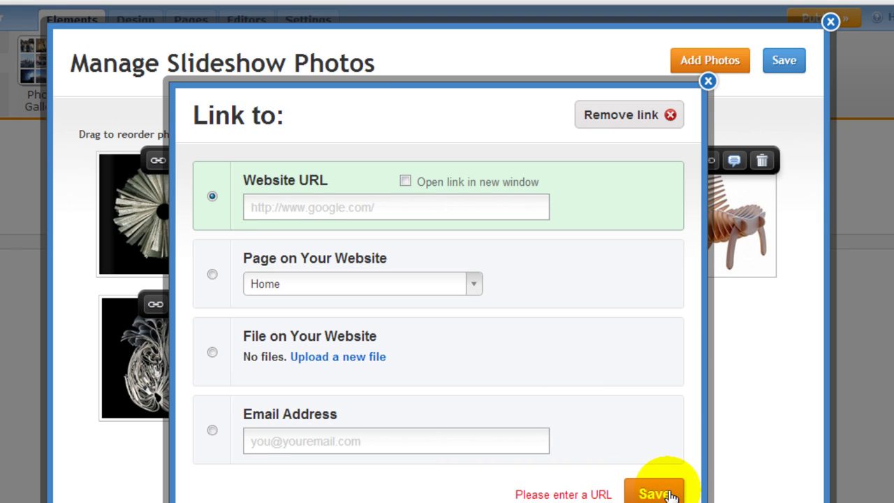
left_click(708, 82)
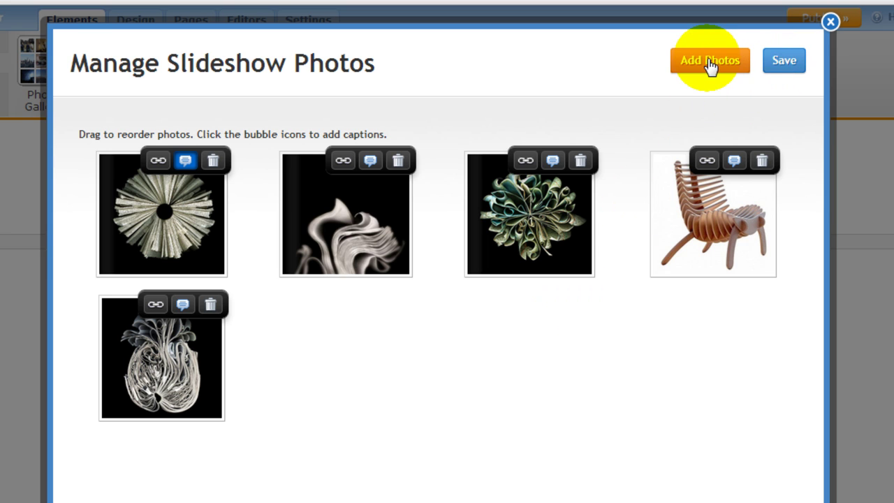
left_click(784, 67)
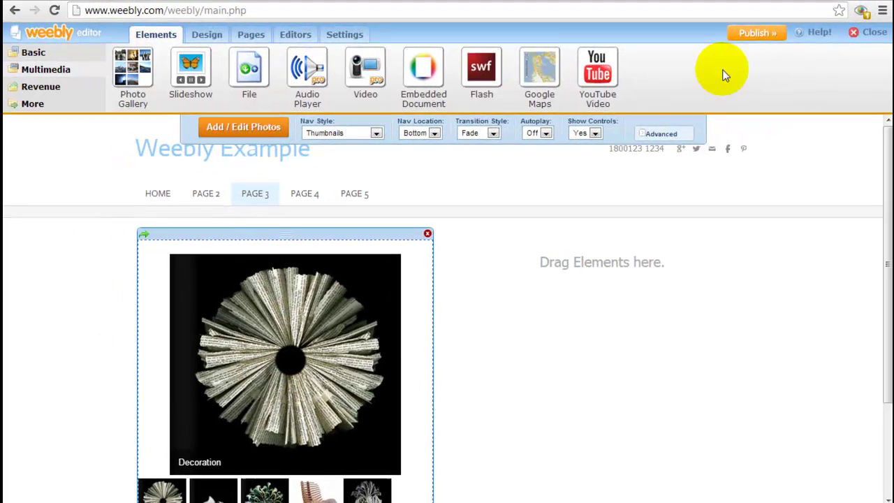
scroll(416, 294, "down", 1)
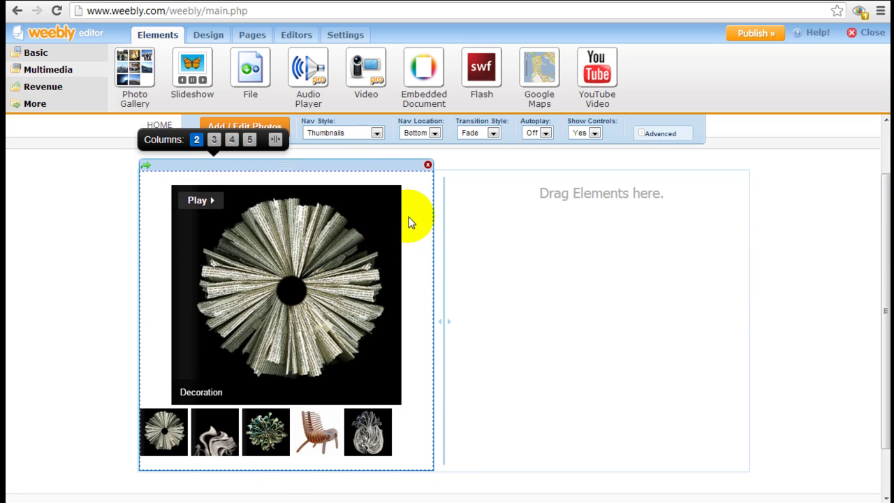
left_click(364, 132)
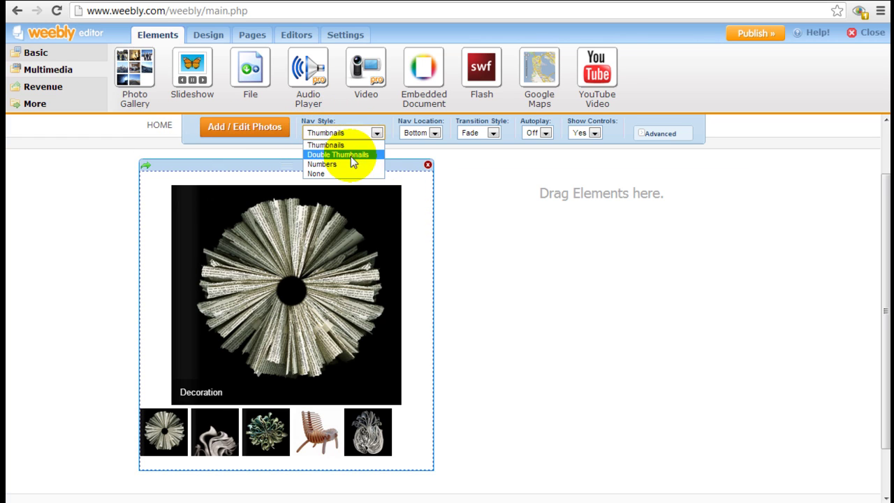
left_click(337, 174)
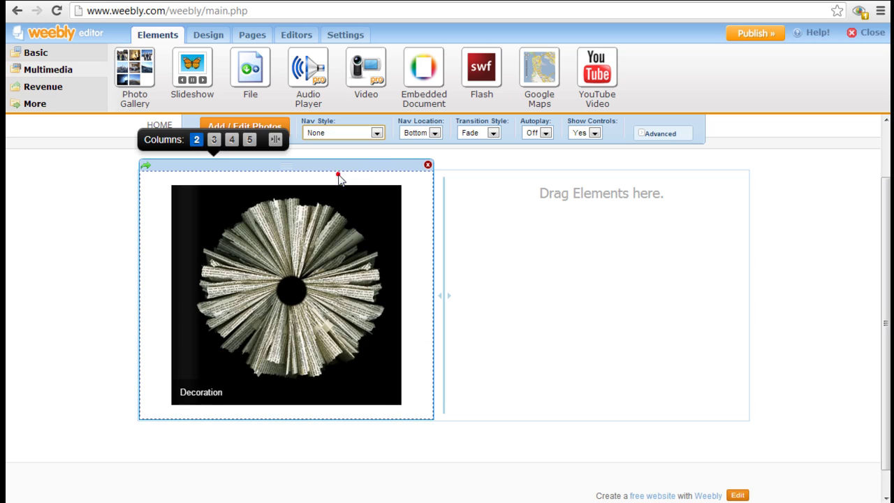
left_click(382, 200)
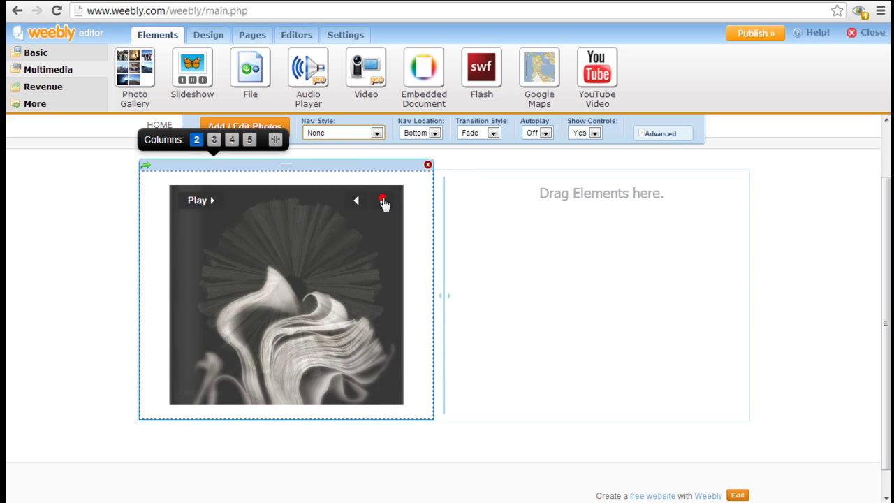
left_click(384, 202)
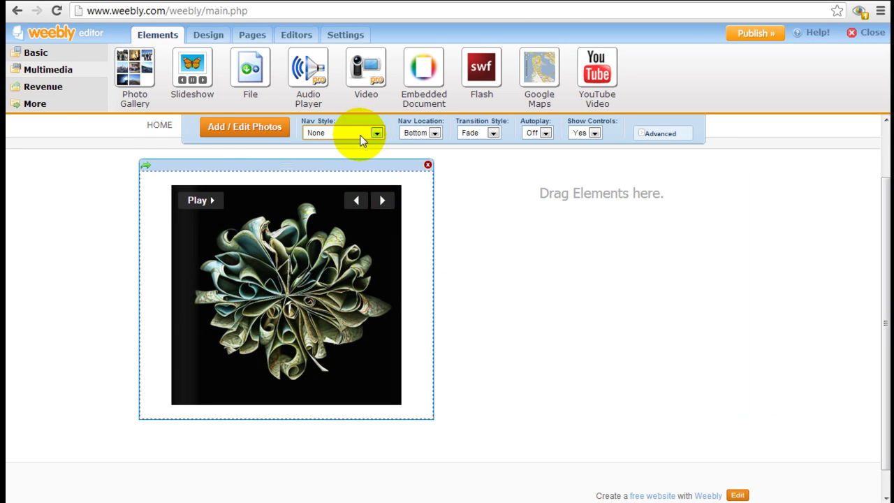
left_click(361, 134)
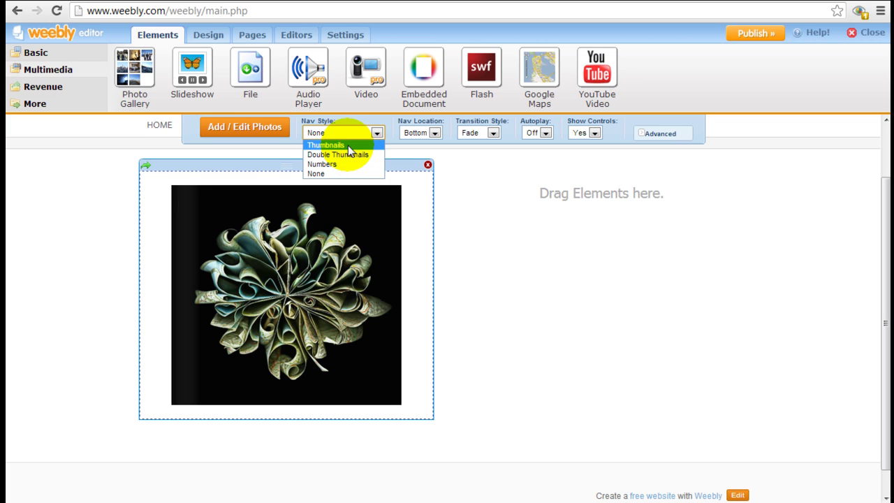
left_click(348, 145)
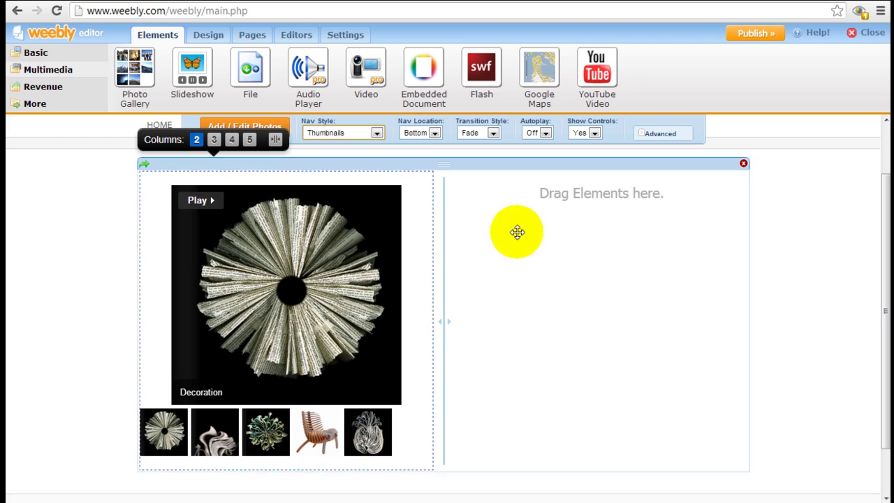
Set the slideshow transition to Slide, preview playback, and turn Autoplay On
left_click(475, 129)
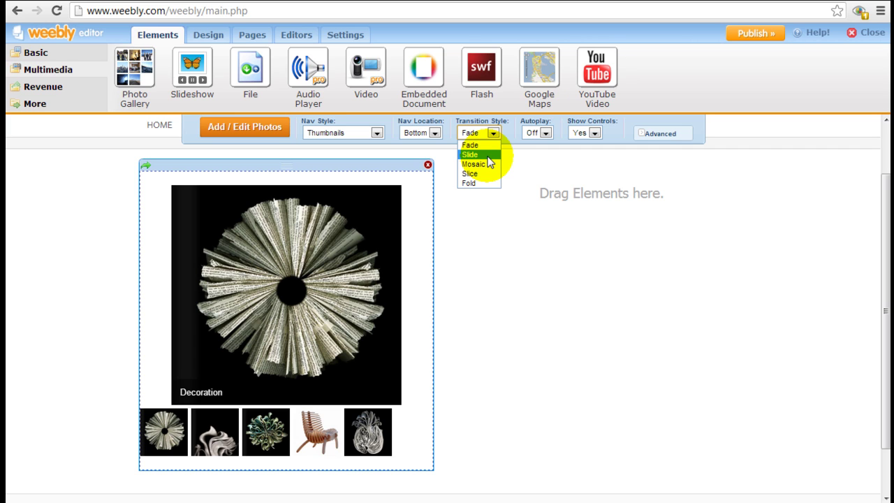
left_click(487, 155)
mouse_move(256, 189)
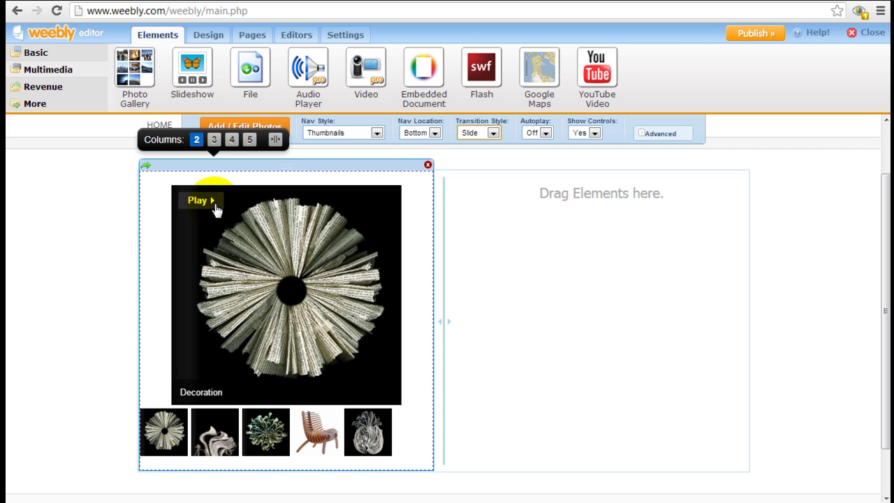
left_click(216, 204)
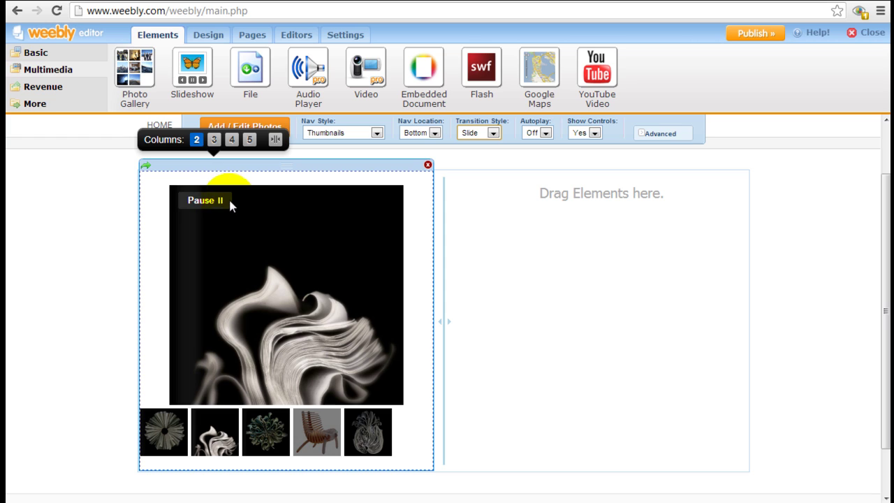
left_click(212, 203)
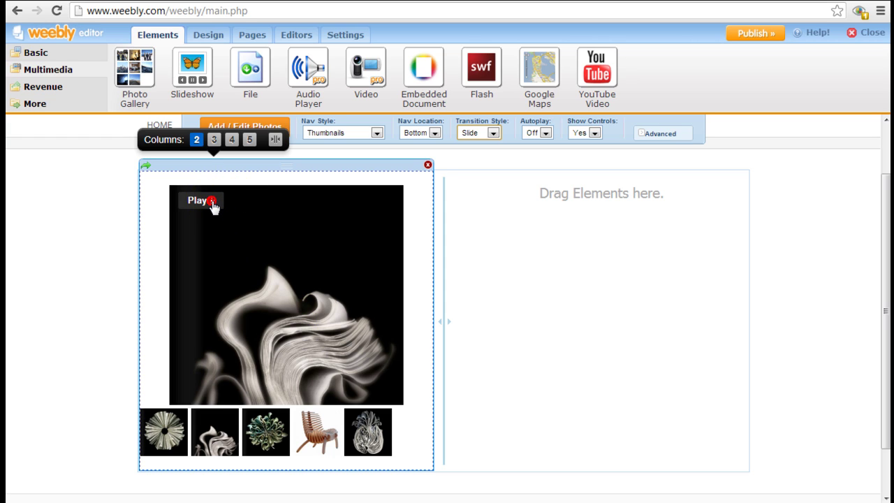
left_click(543, 134)
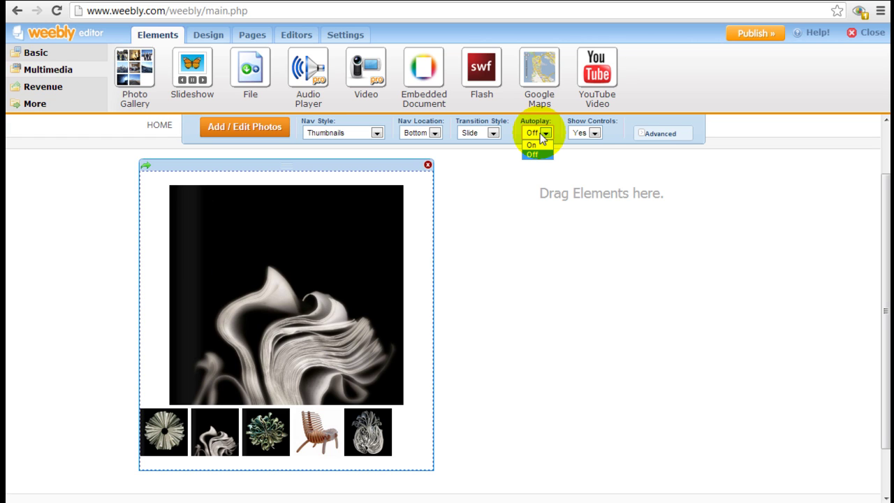
left_click(532, 145)
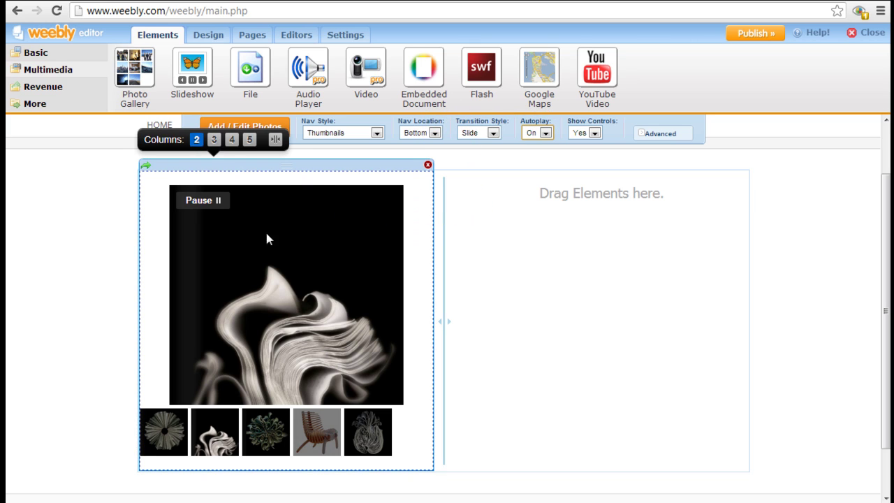
Drag a Photo Gallery element into the empty right column
mouse_move(135, 68)
left_mouse_down()
mouse_move(578, 250)
mouse_move(469, 154)
mouse_move(130, 70)
mouse_move(139, 102)
left_mouse_up()
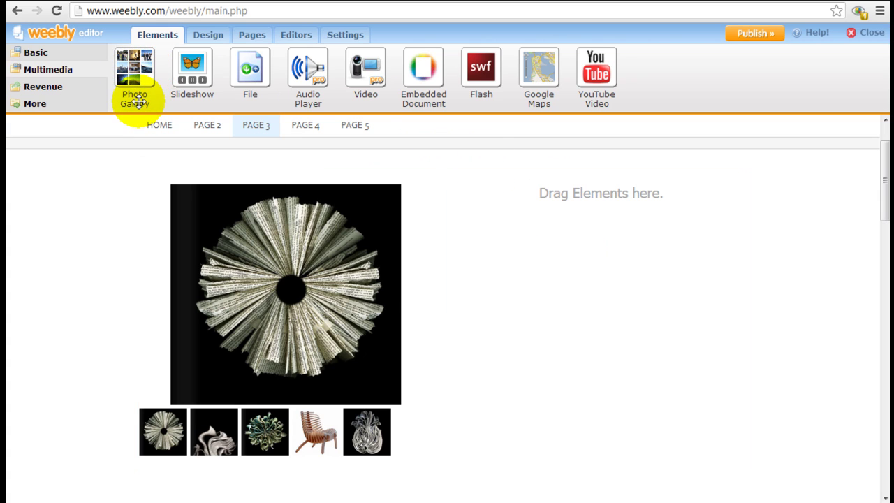